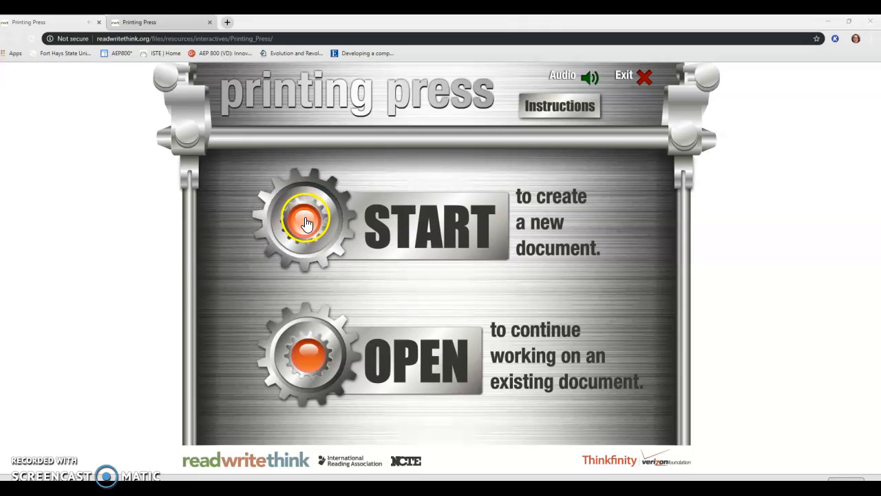
Read through the Printing Press instructions on choosing templates, editing content and saving, and close them.
left_click(545, 109)
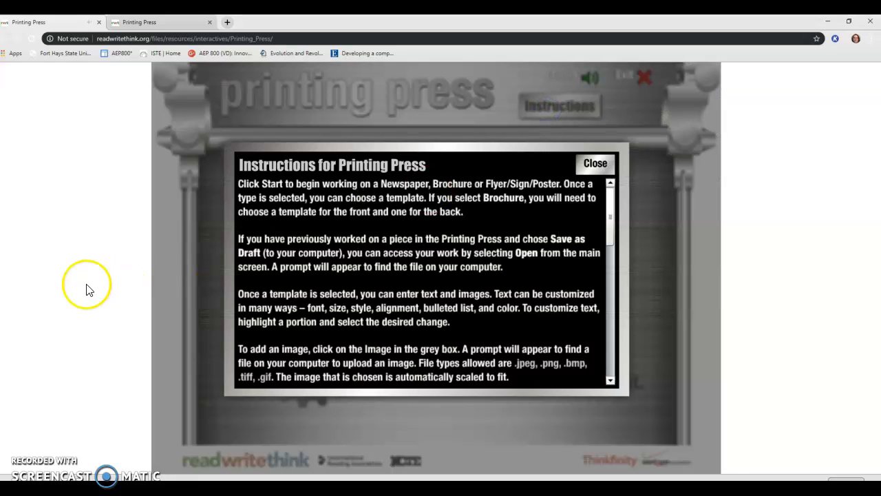
scroll(547, 248, "down", 5)
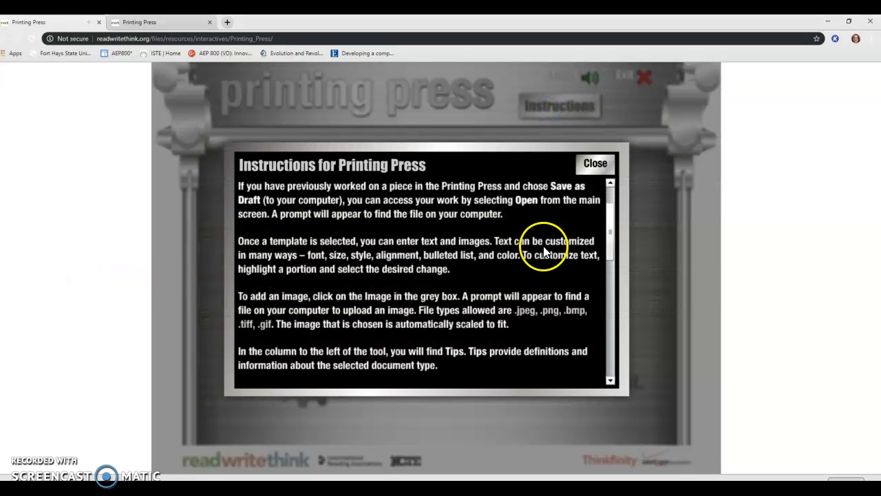
scroll(546, 256, "down", 5)
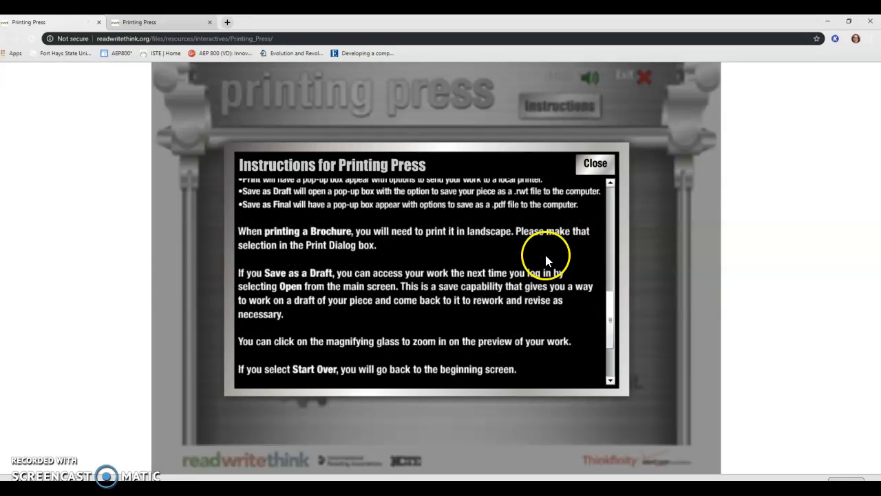
scroll(541, 262, "up", 5)
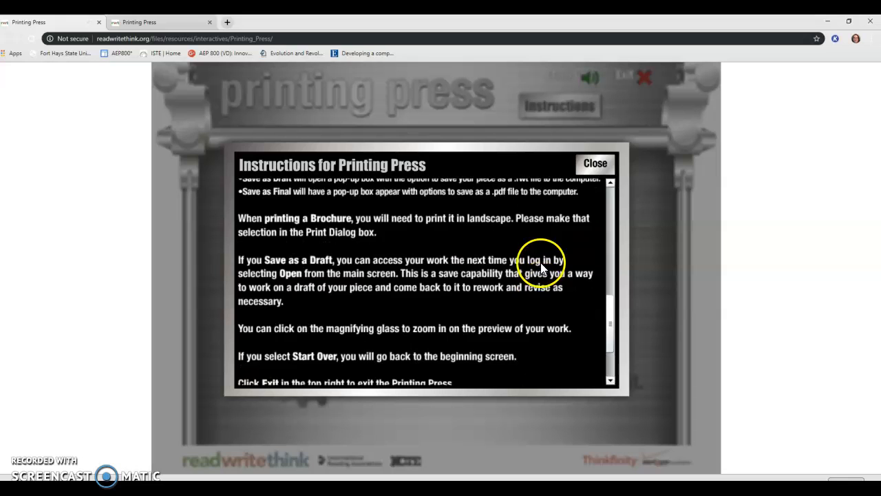
scroll(538, 261, "up", 4)
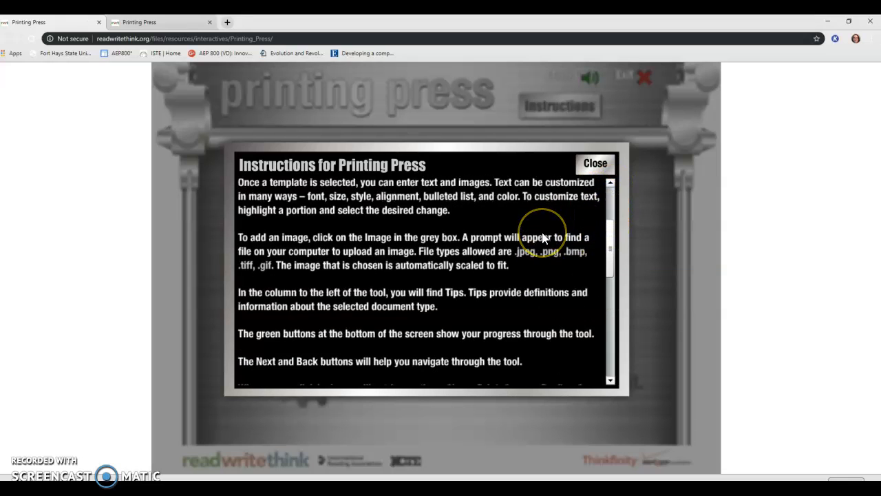
scroll(542, 234, "up", 1)
left_click(594, 163)
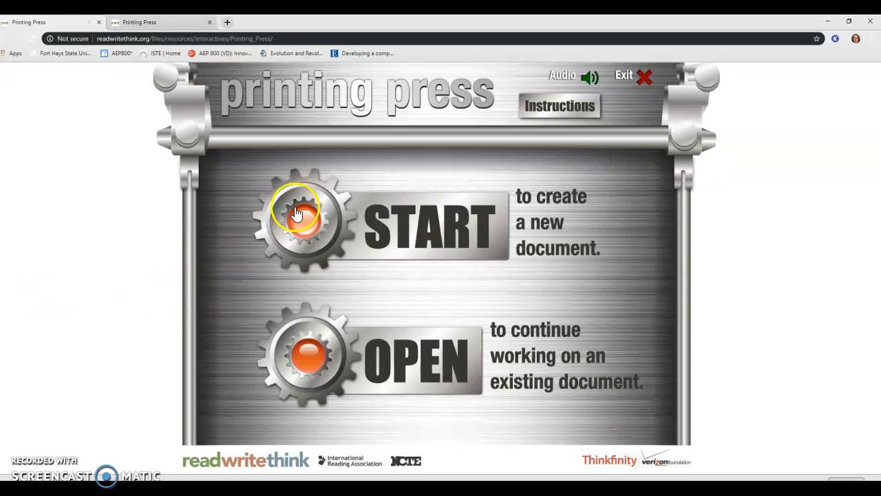
Create a new brochure that uses the Brochure 3 template for both the front and the back.
left_click(308, 219)
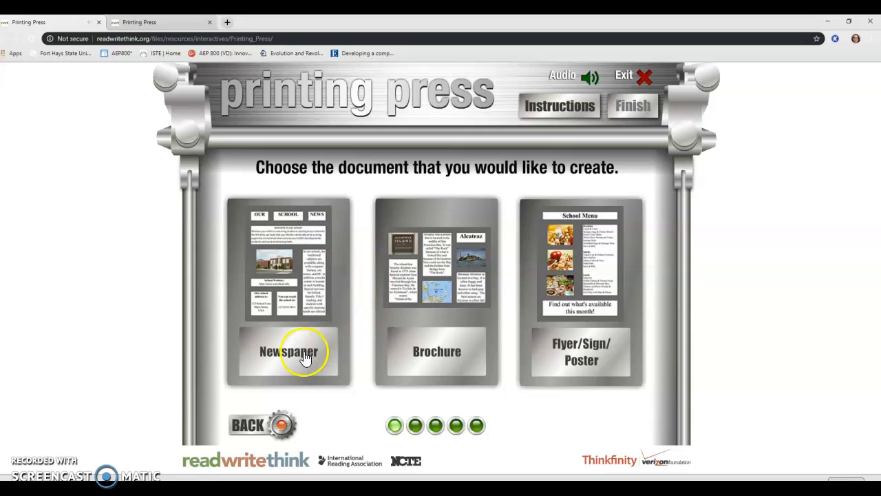
left_click(597, 363)
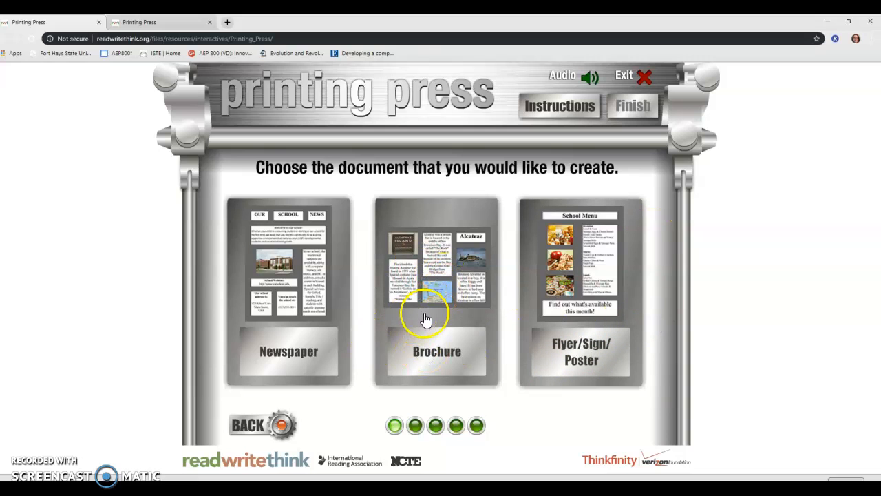
left_click(433, 294)
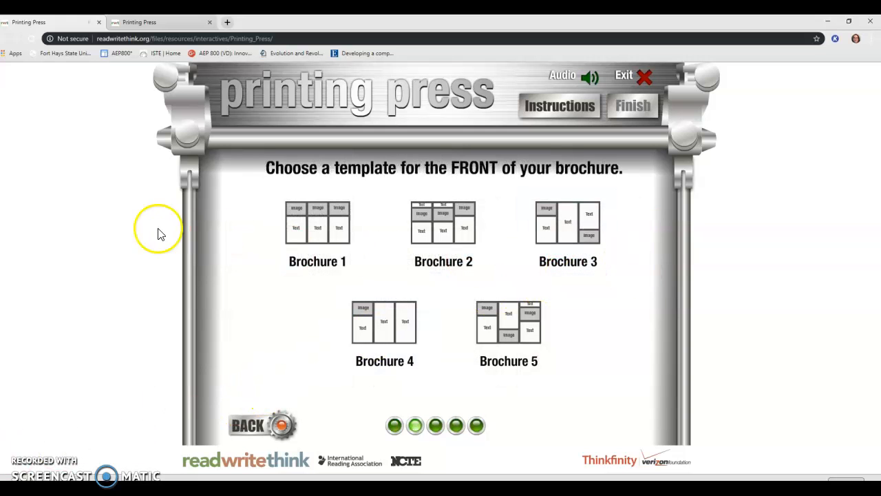
left_click(569, 224)
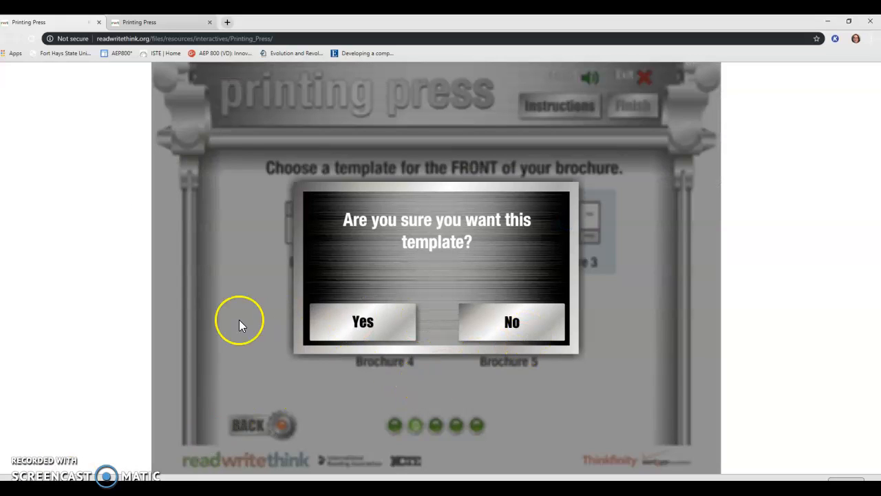
left_click(376, 334)
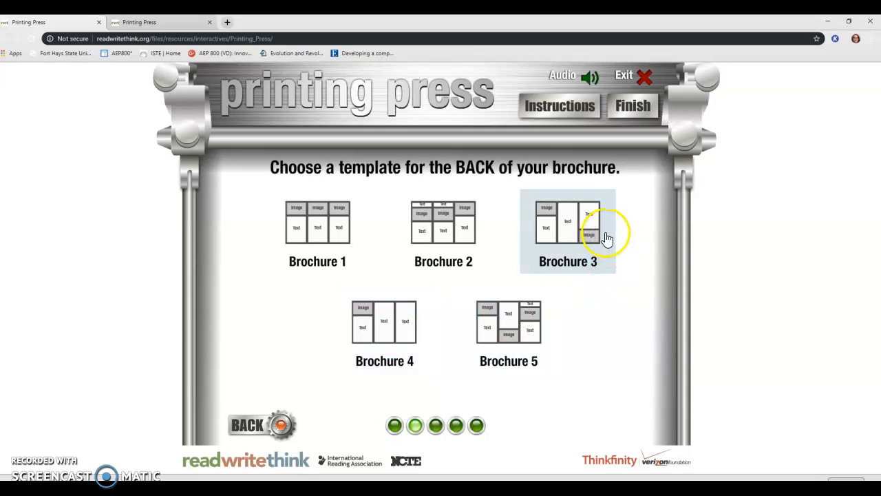
left_click(576, 238)
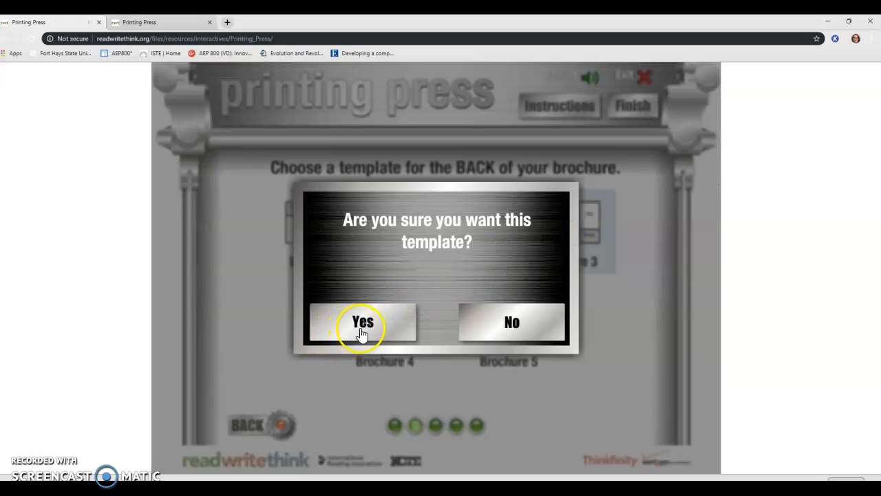
left_click(362, 334)
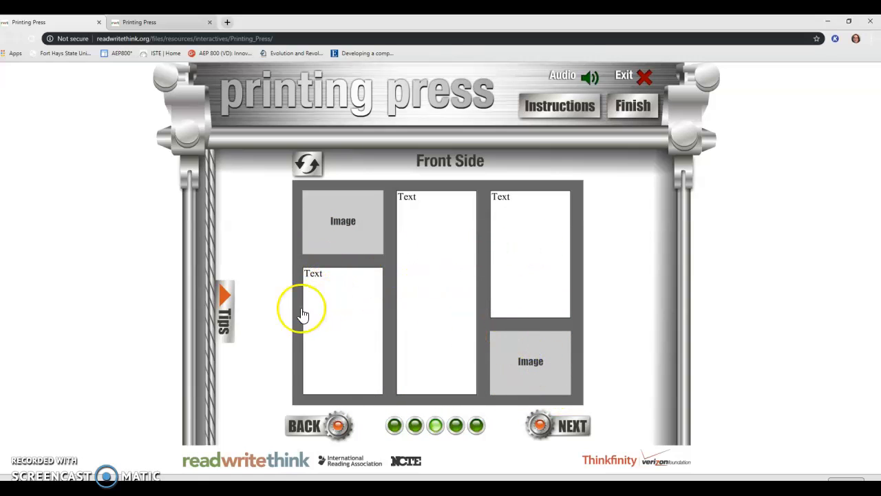
Examine the formatting options for the front side's first-column text and the file chooser for the image above it, cancelling both.
left_click(353, 288)
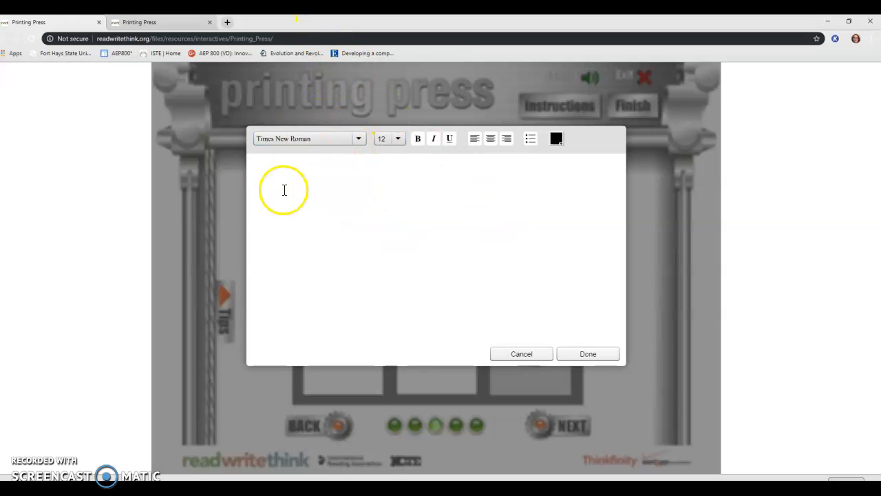
left_click(359, 139)
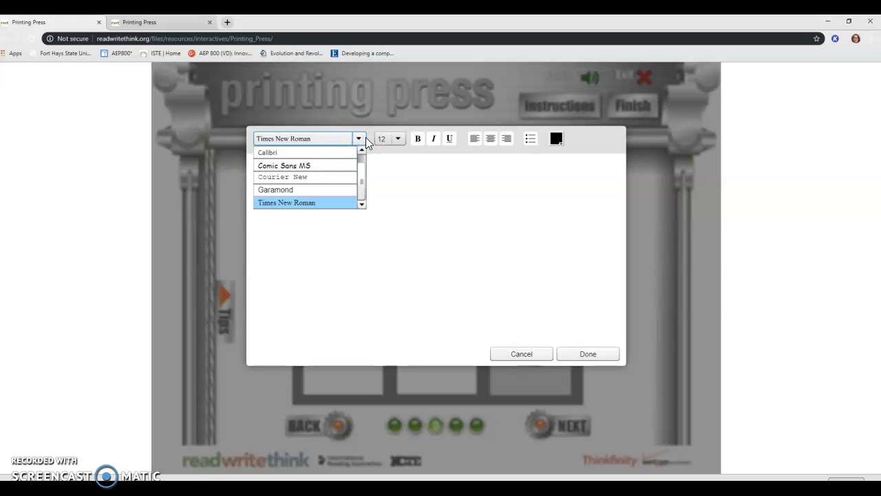
left_click(398, 138)
scroll(400, 200, "down", 2)
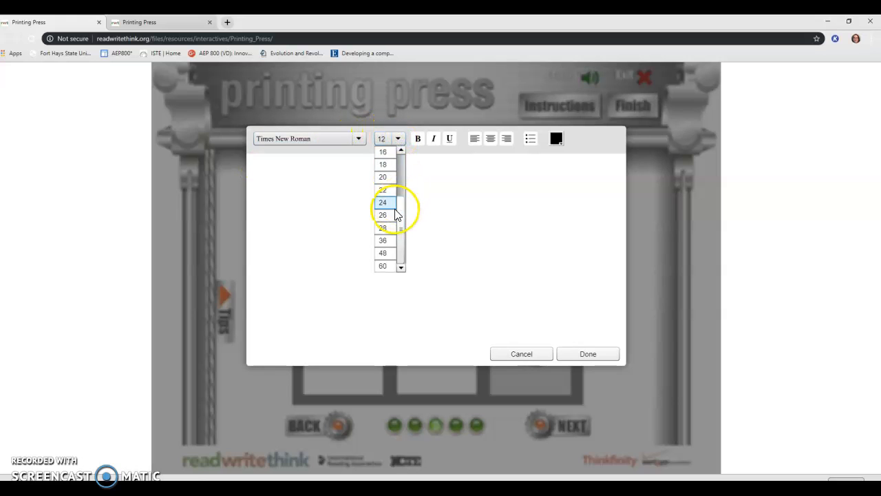
left_click(418, 140)
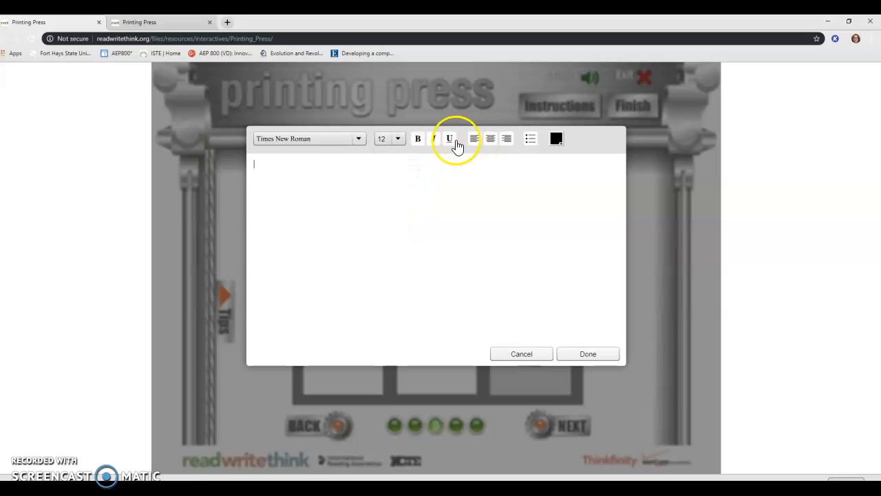
left_click(557, 139)
left_click(423, 188)
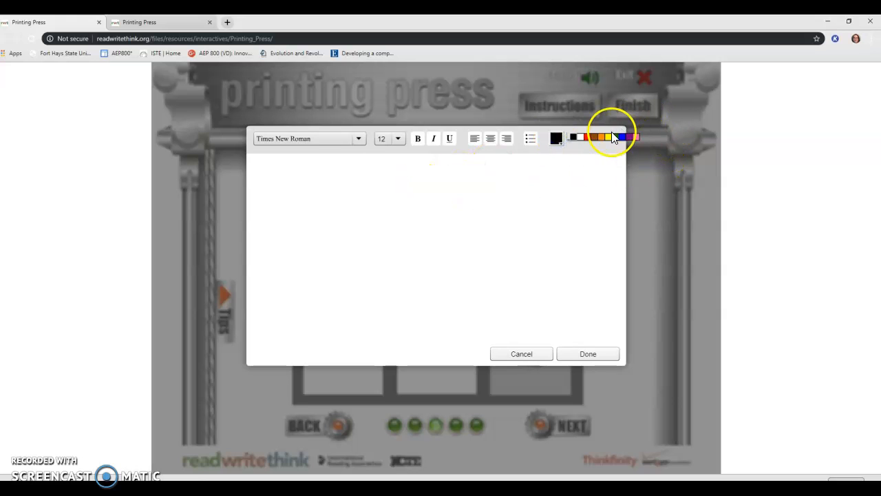
left_click(587, 137)
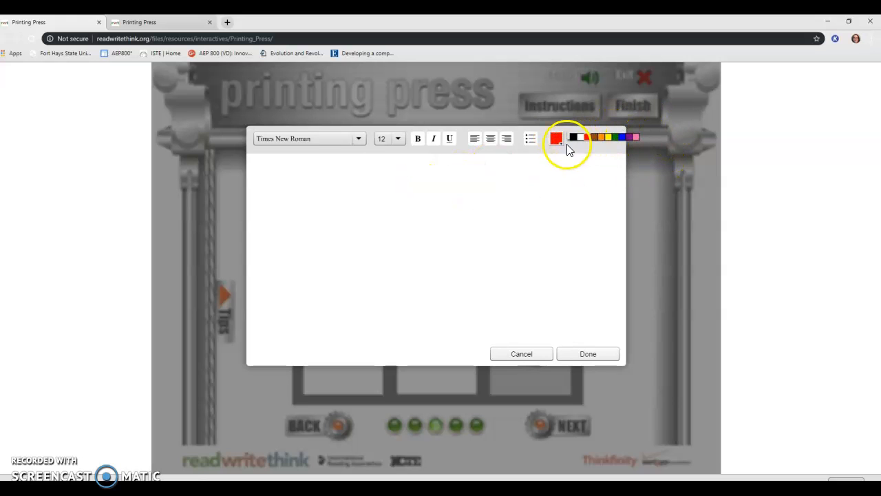
left_click(474, 144)
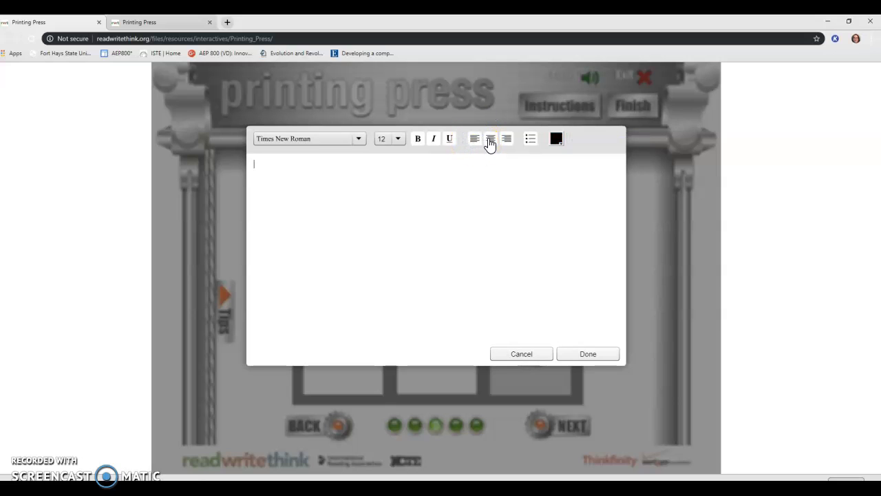
left_click(532, 141)
left_click(532, 358)
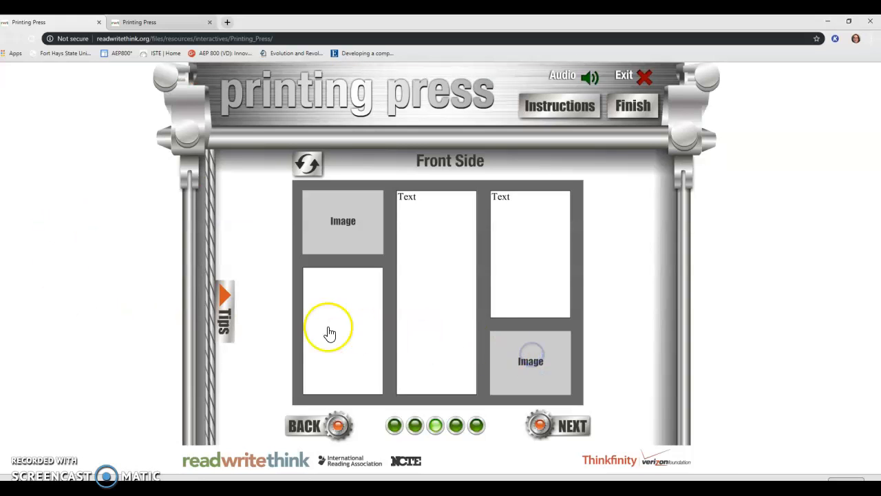
left_click(329, 222)
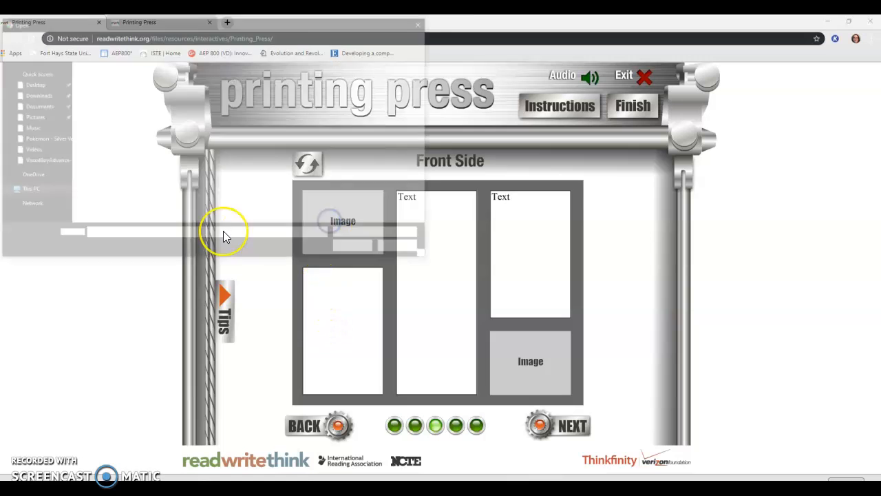
left_click(401, 249)
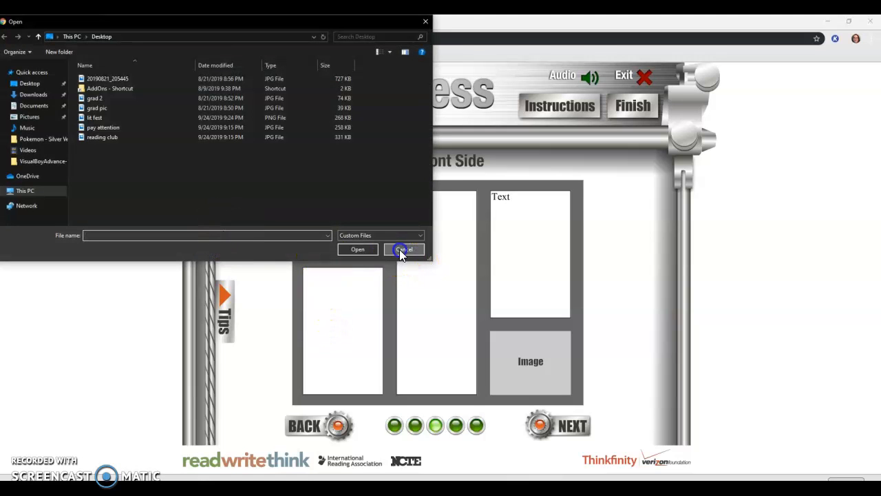
Switch to the already filled-in brochure in the other browser tab and review the text on its back and front sides.
left_click(138, 22)
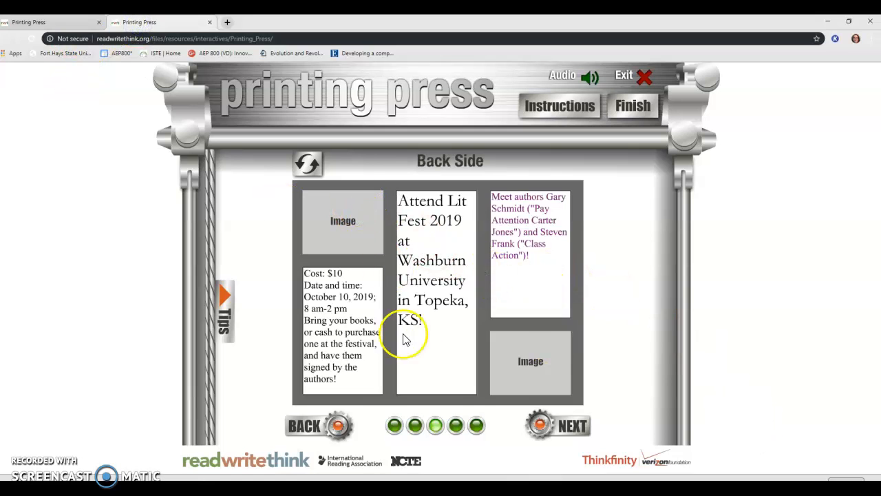
left_click(330, 302)
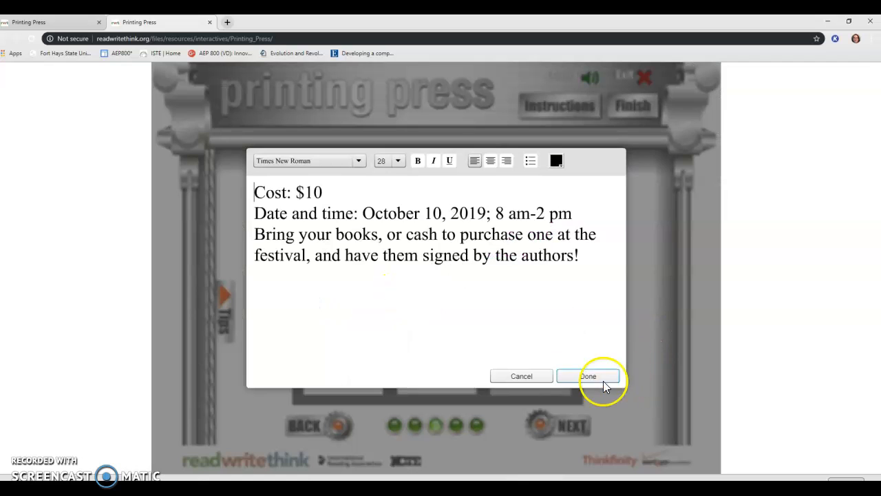
left_click(576, 383)
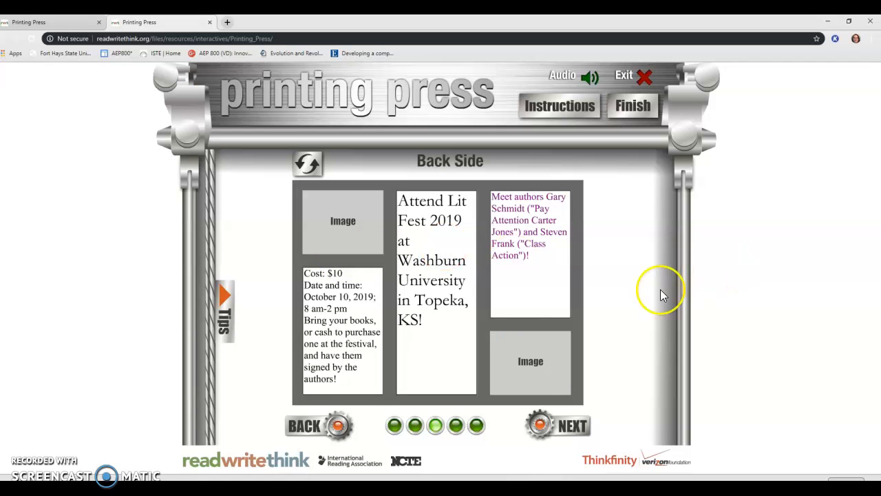
left_click(307, 164)
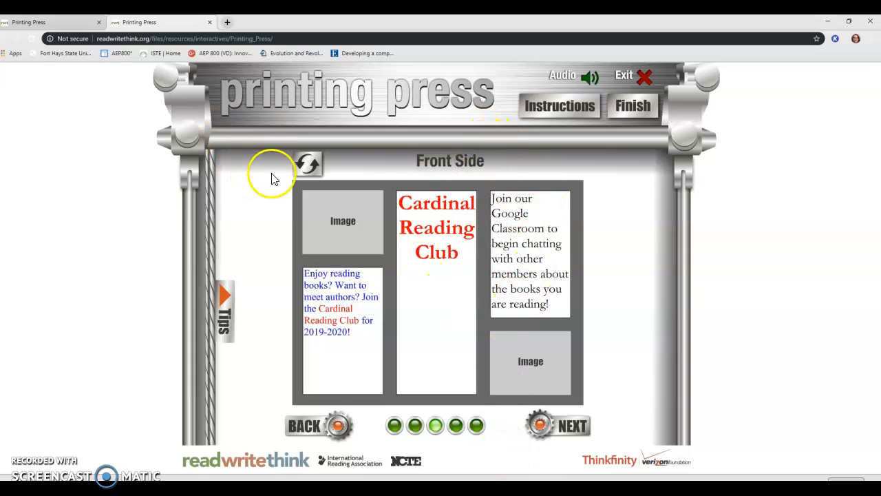
left_click(310, 164)
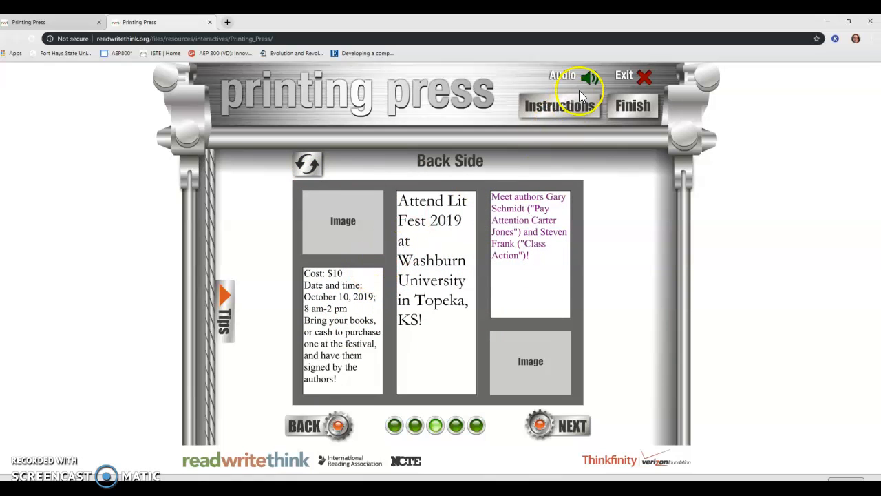
left_click(307, 164)
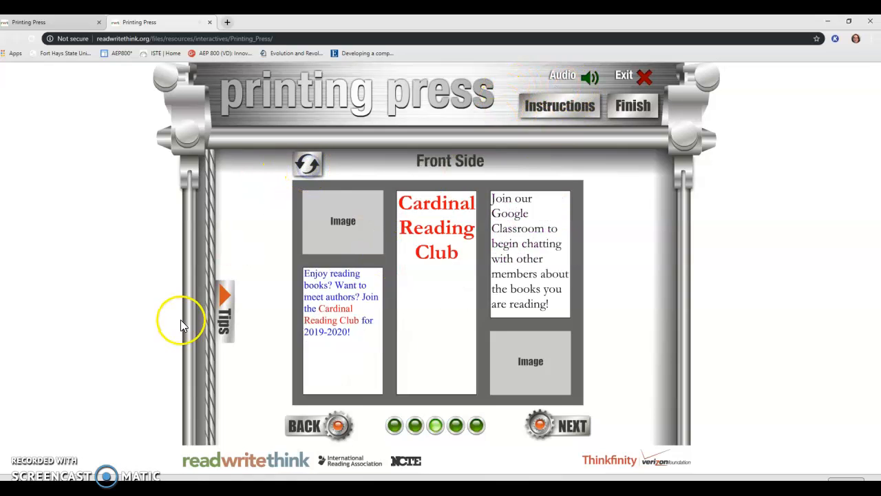
Insert the "reading club" picture in the front side's first-column image box and "lit fest" in its third-column image box.
left_click(348, 221)
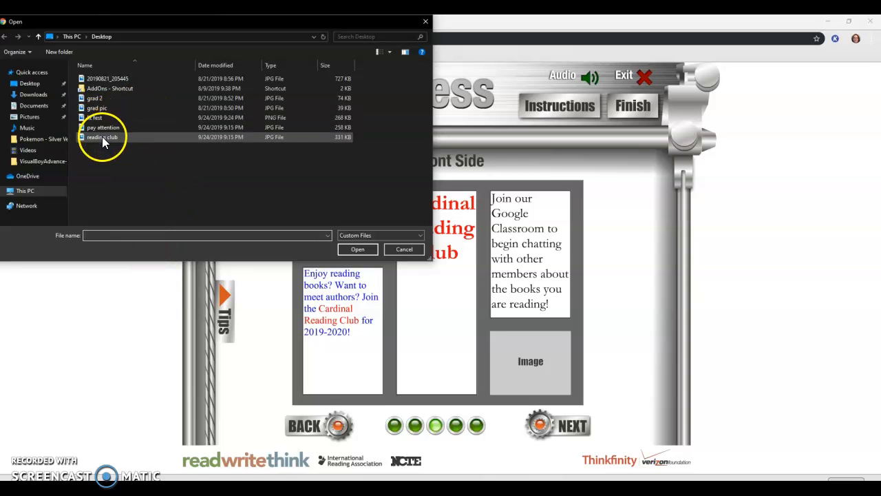
left_click(102, 137)
left_click(355, 249)
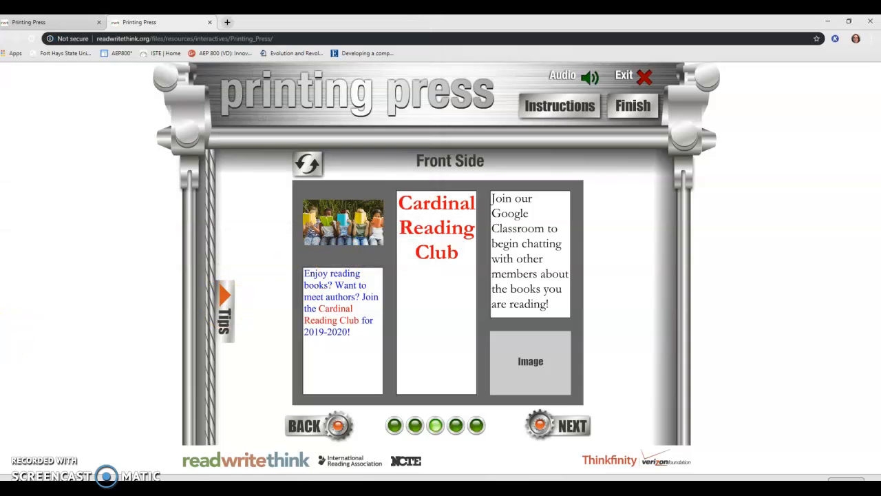
left_click(552, 357)
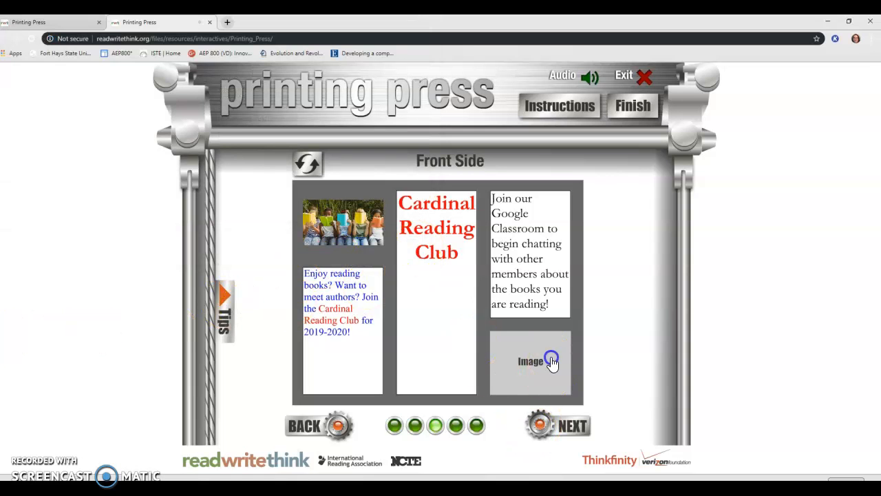
left_click(95, 119)
left_click(355, 248)
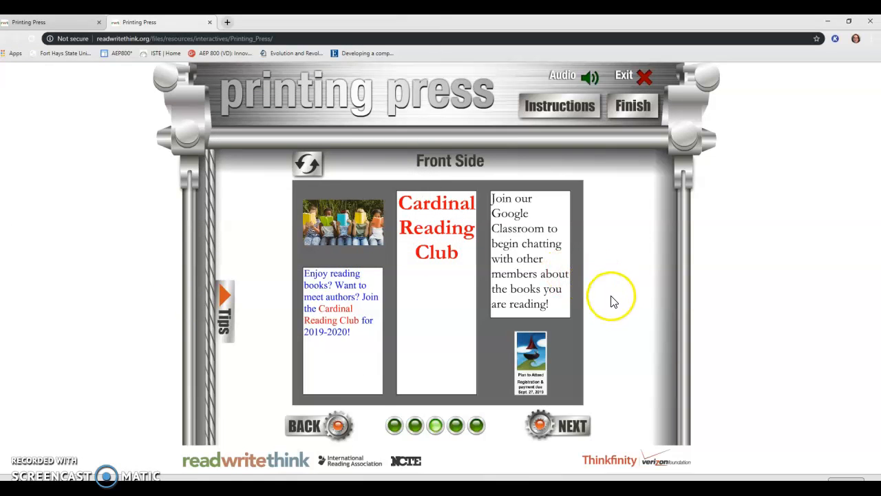
Flip to the back side of the brochure and insert the "pay attention" picture in its first-column image box.
left_click(313, 169)
left_click(314, 221)
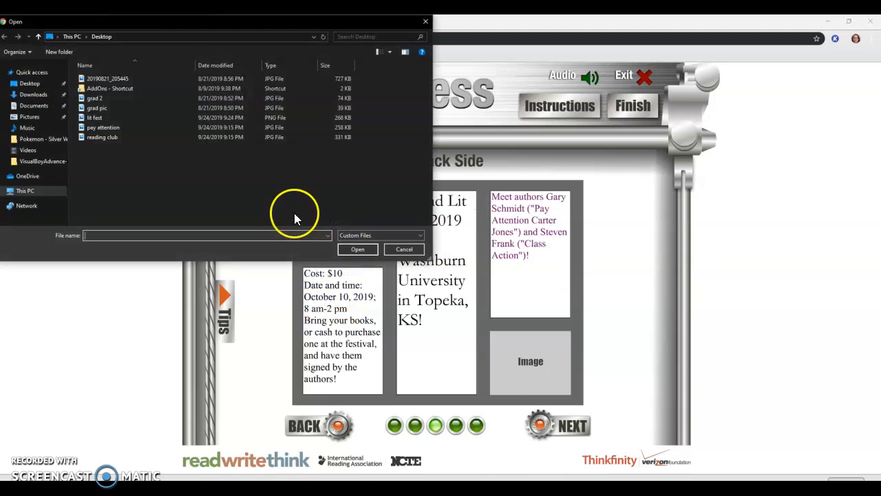
left_click(116, 128)
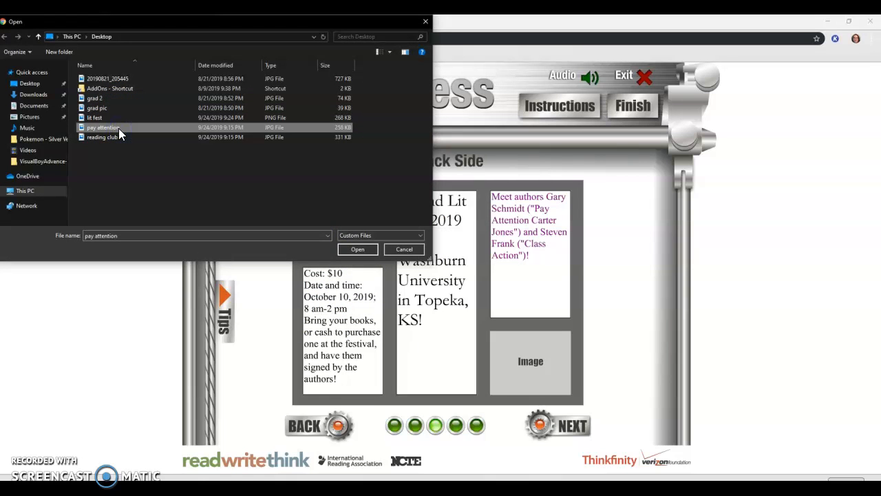
left_click(358, 249)
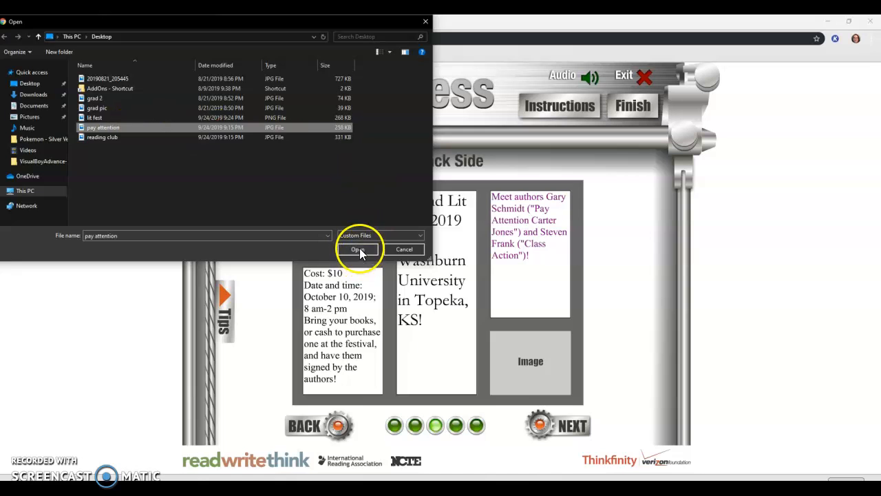
Insert the "lit fest" picture in the back side's third-column image box.
left_click(543, 365)
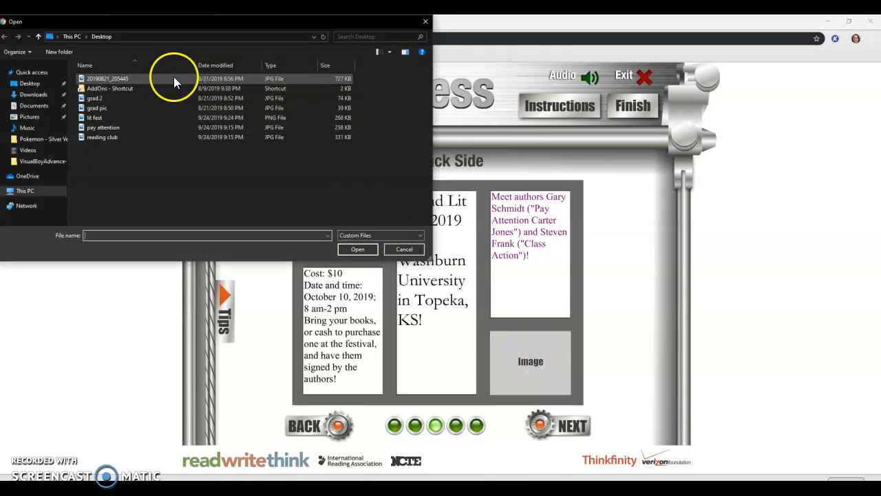
left_click(108, 77)
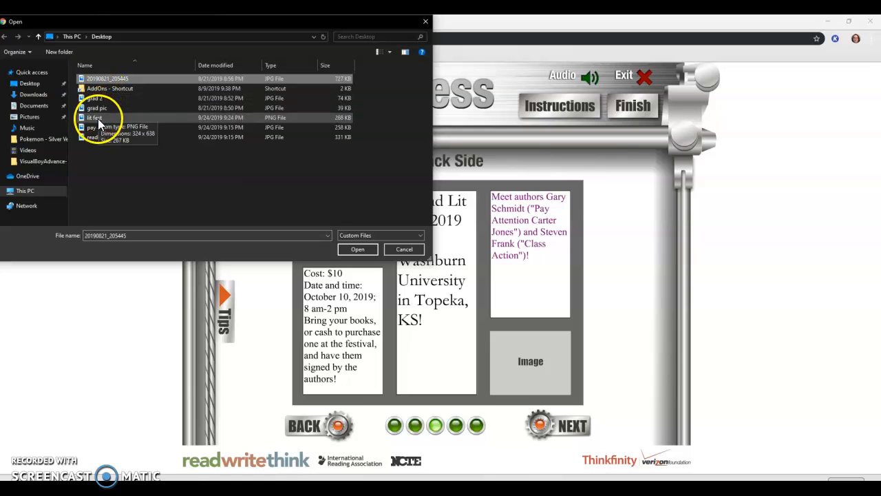
left_click(183, 176)
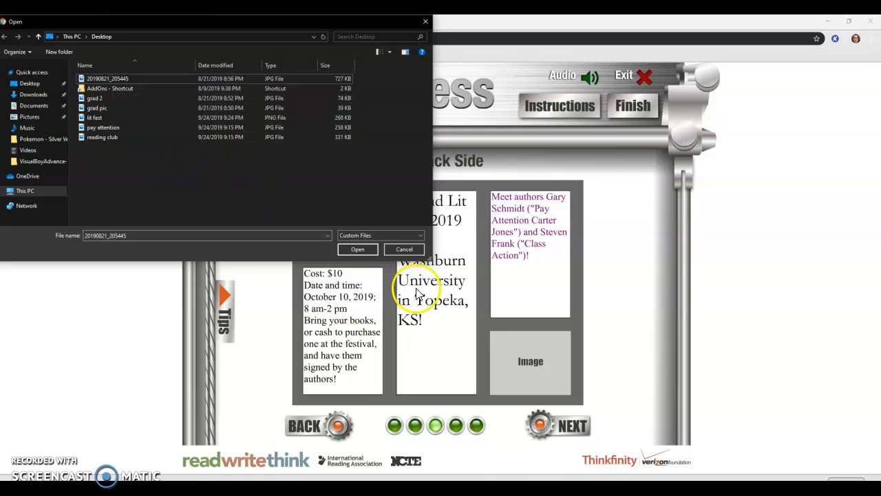
left_click(89, 119)
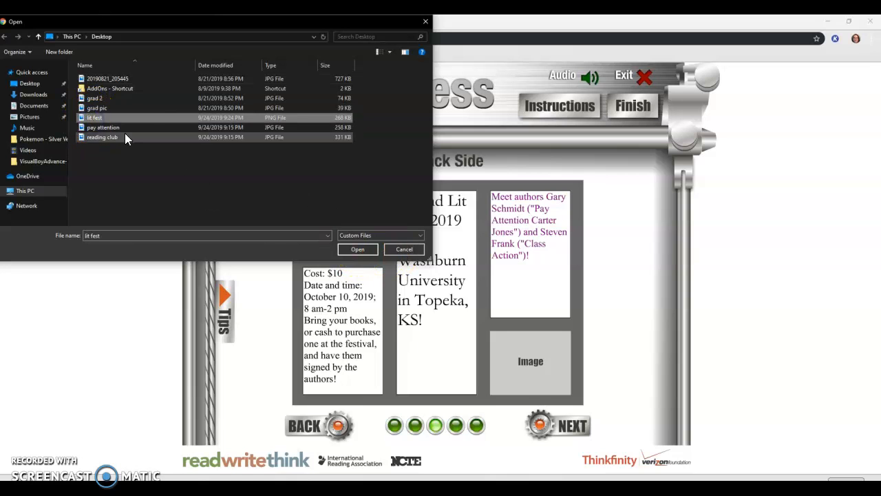
left_click(373, 248)
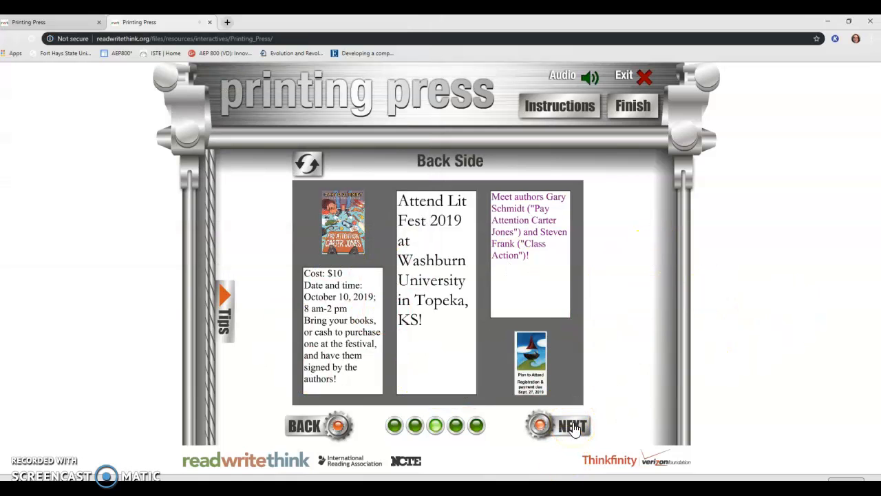
Read the brochure tips, and try enlarging and shrinking the book cover picture on the back side.
left_click(225, 301)
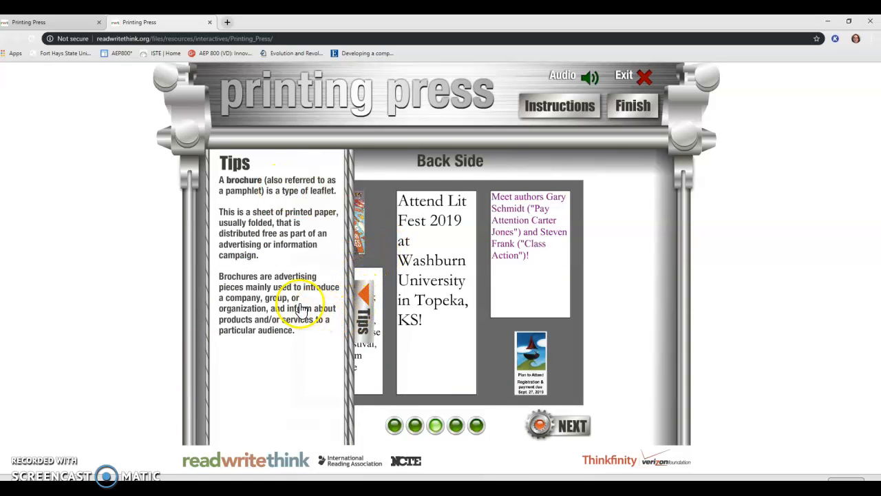
left_click(361, 301)
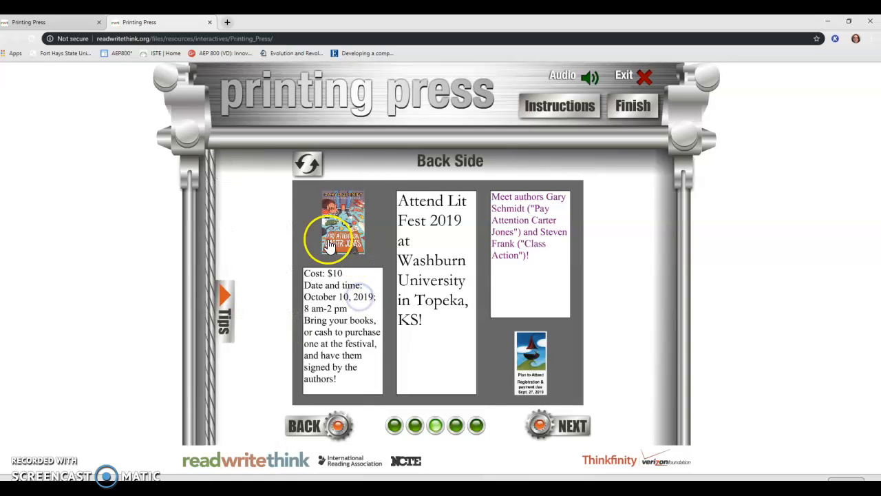
mouse_move(337, 245)
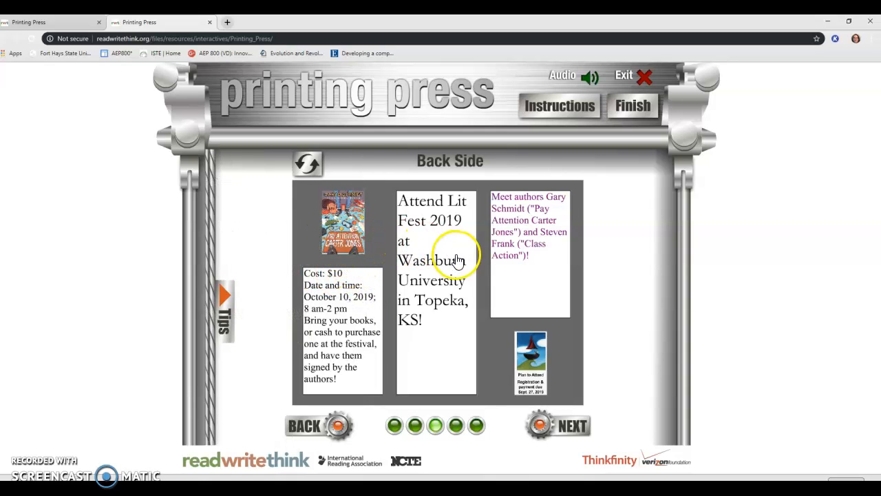
left_click(336, 244)
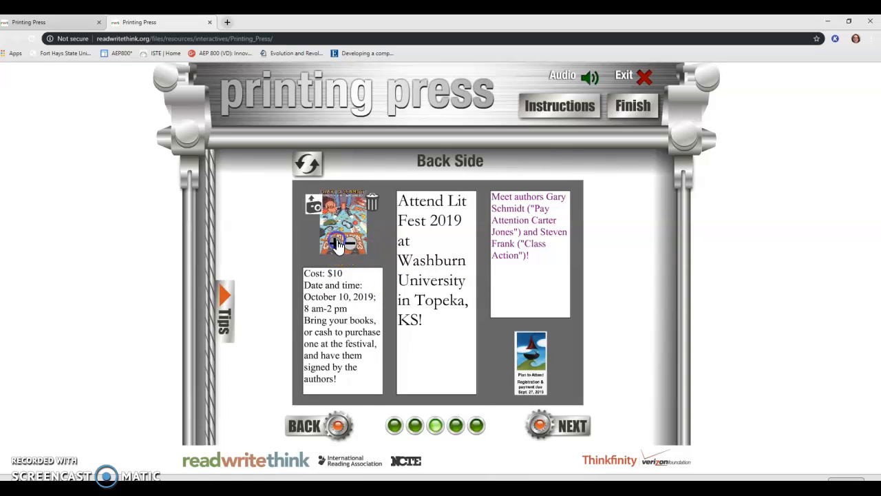
left_click(352, 245)
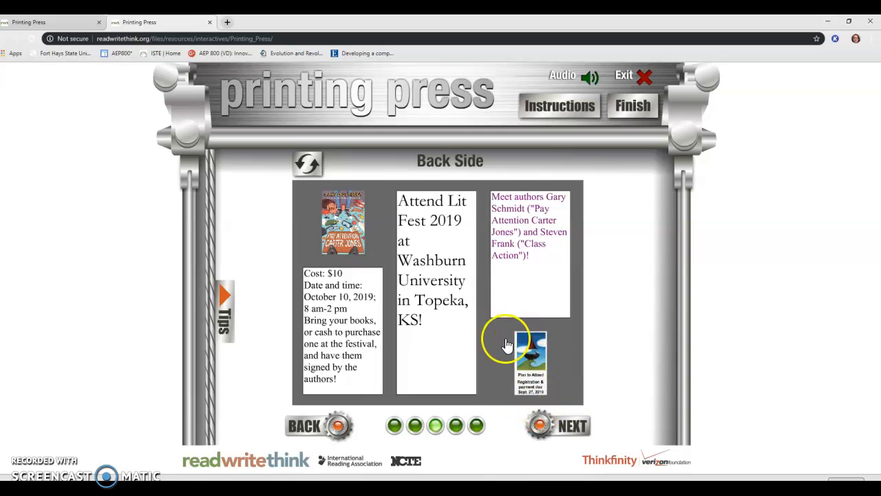
Go on to the brochure preview and examine the front side at a higher magnification.
left_click(557, 431)
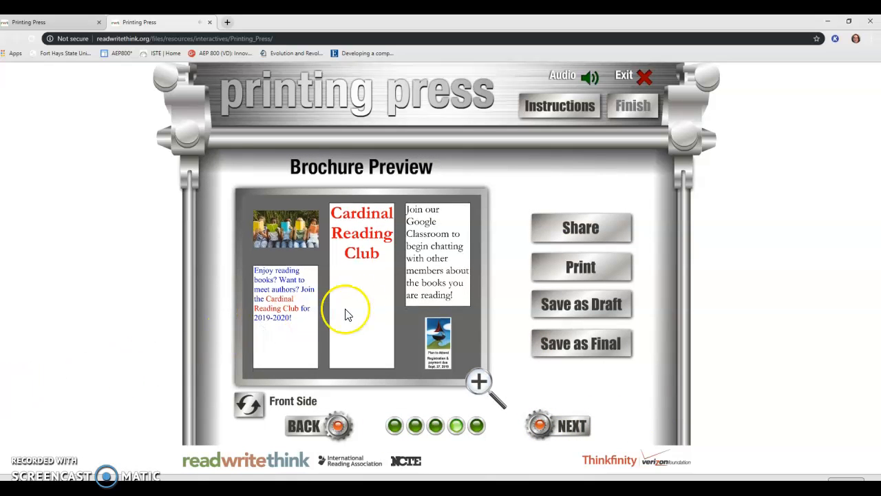
left_click(480, 382)
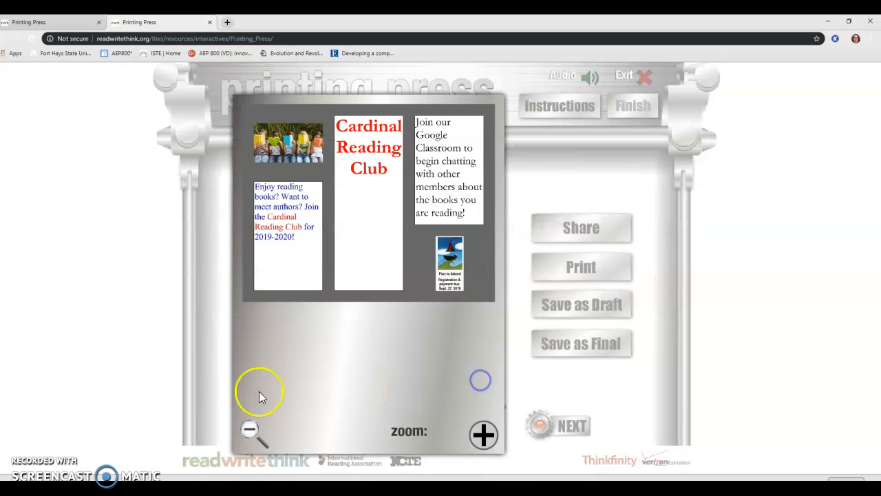
left_click(484, 433)
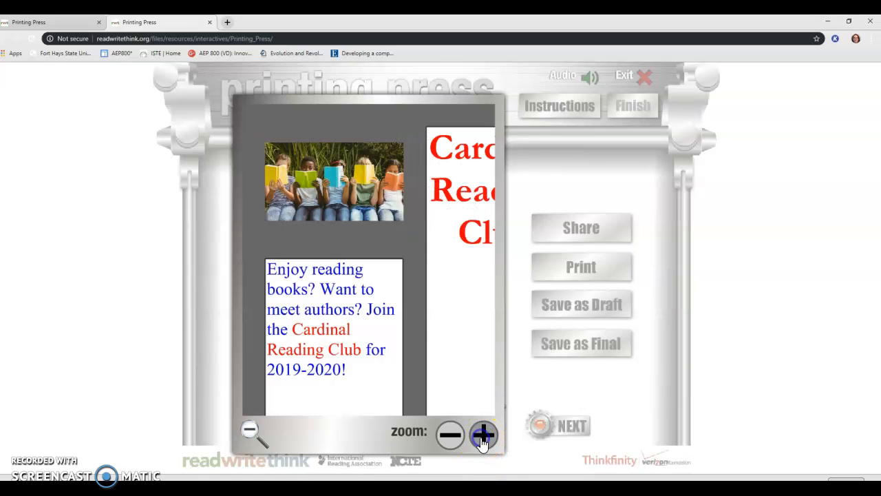
left_click(451, 435)
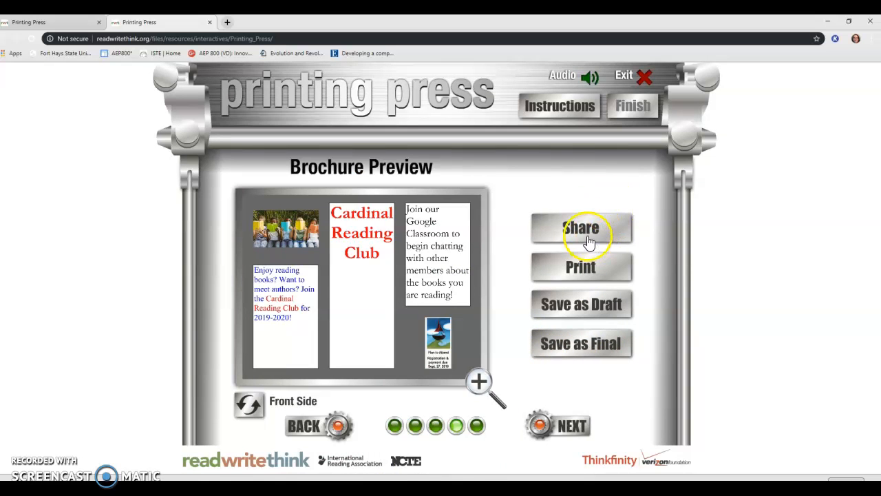
Examine the form for sharing the brochure by email and the print settings, cancelling both.
left_click(586, 233)
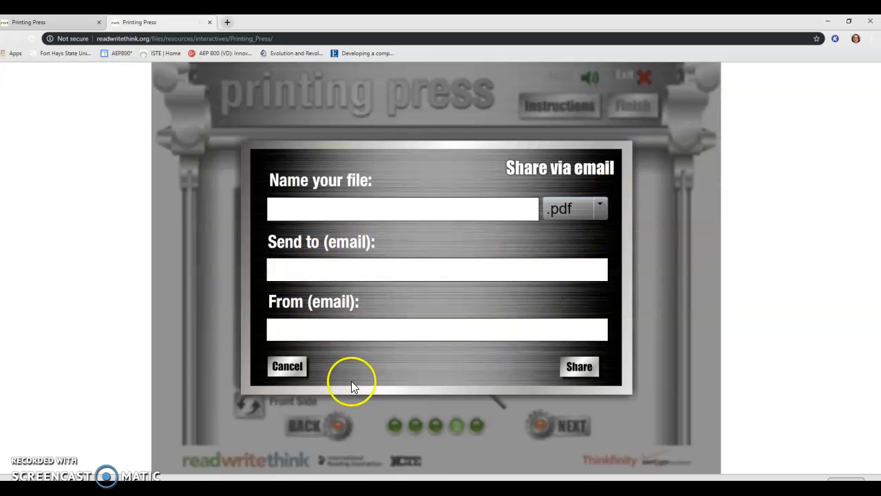
left_click(282, 365)
left_click(604, 275)
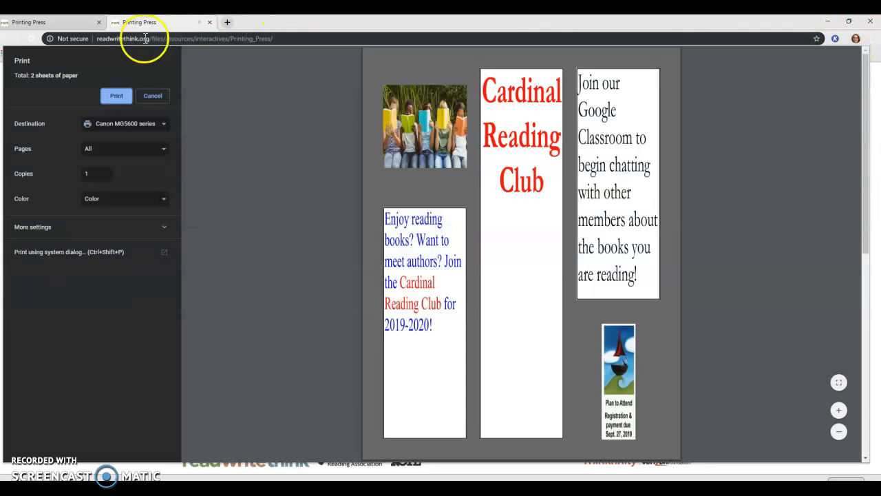
left_click(142, 95)
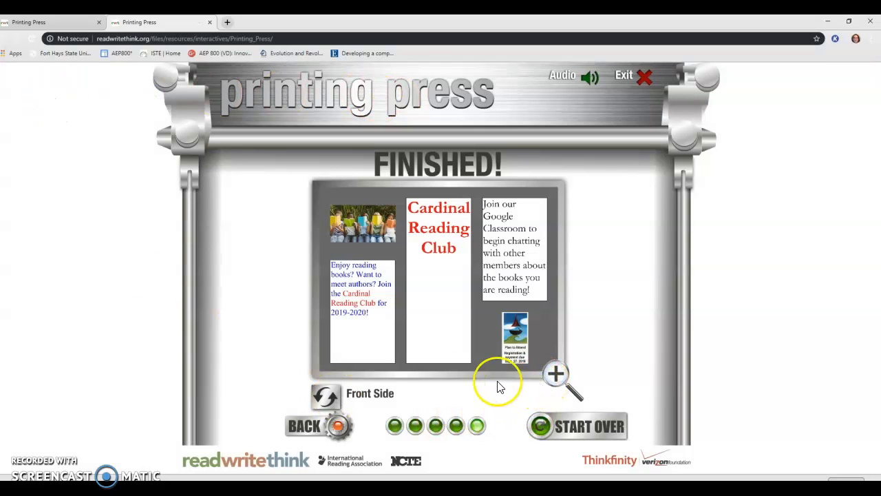
Return to the brochure preview and examine the enlarged back side.
left_click(296, 431)
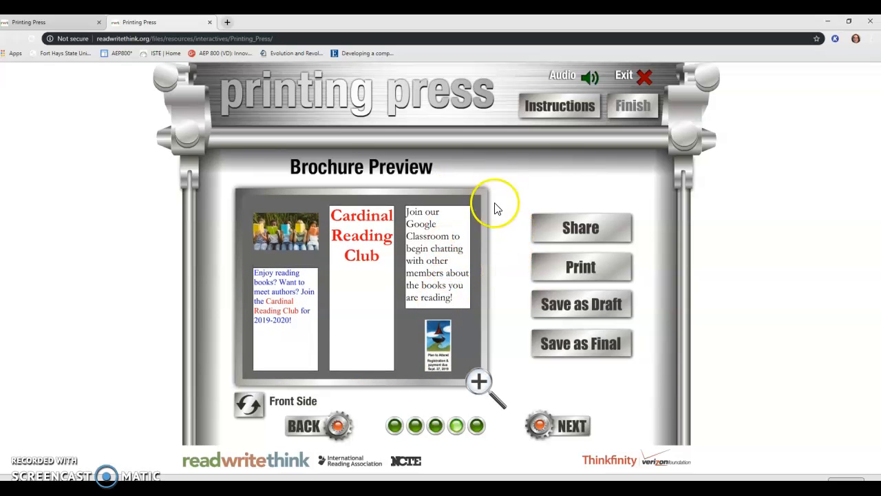
left_click(249, 407)
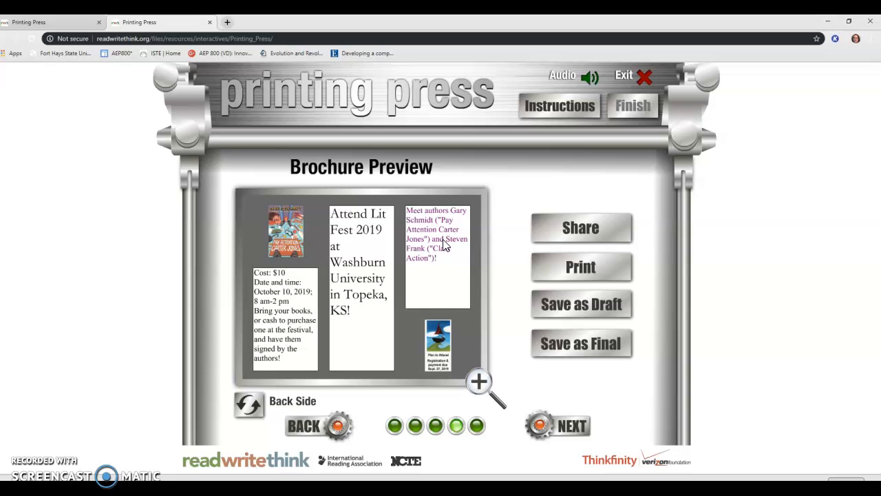
left_click(486, 379)
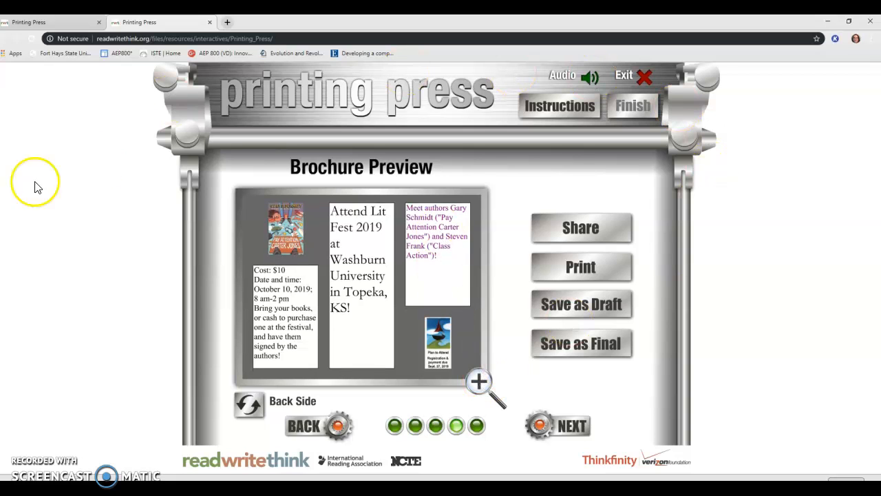